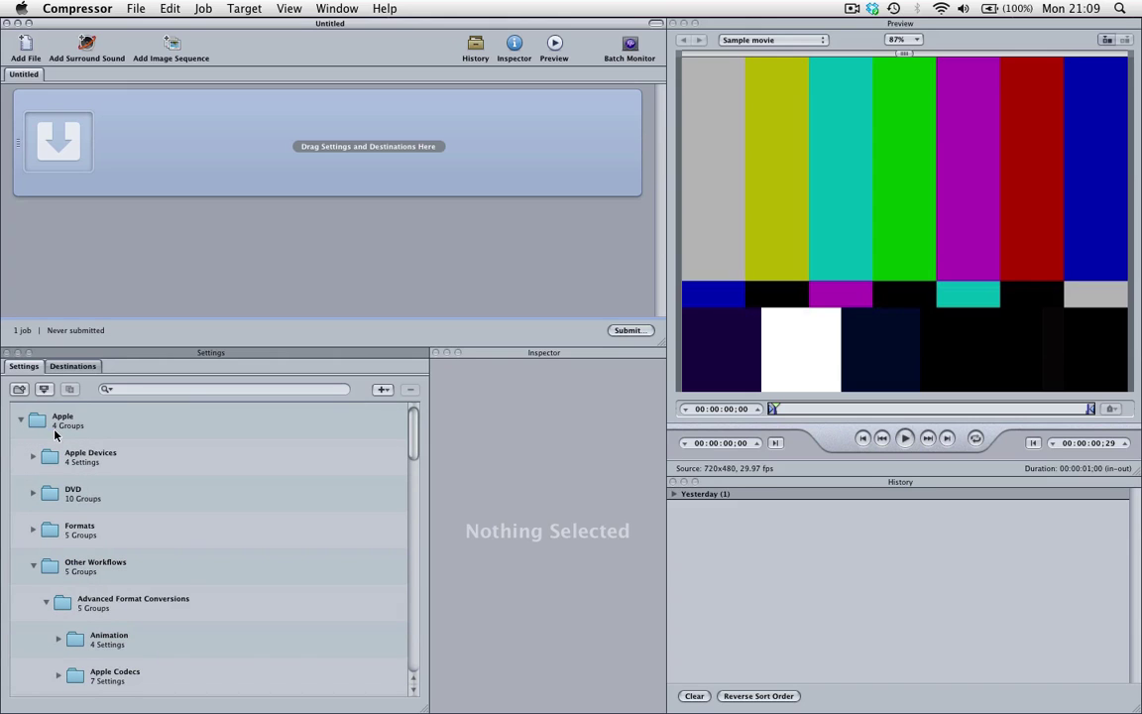
# Step: Select the DVCPRO HD 720p24 setting and review its summary: QuickTime, 960×720, 23.976 fps
pyautogui.scroll(-5, 44, 433)
pyautogui.scroll(5, 57, 436)
pyautogui.scroll(-10, 57, 436)
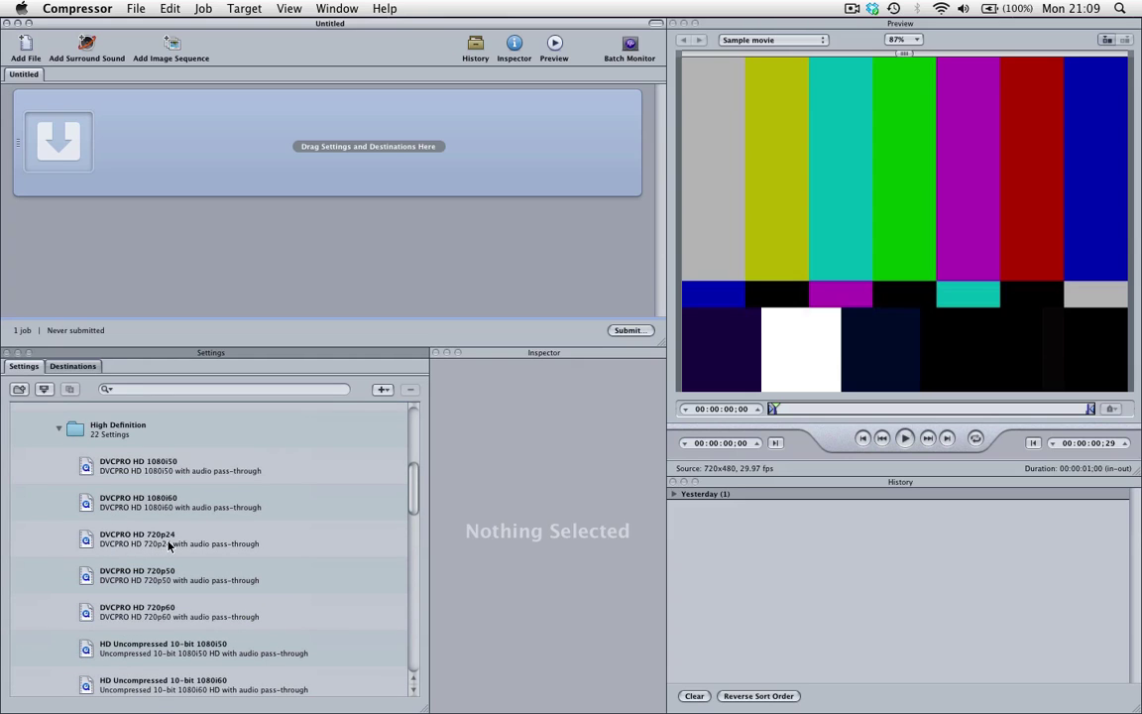
pyautogui.click(164, 541)
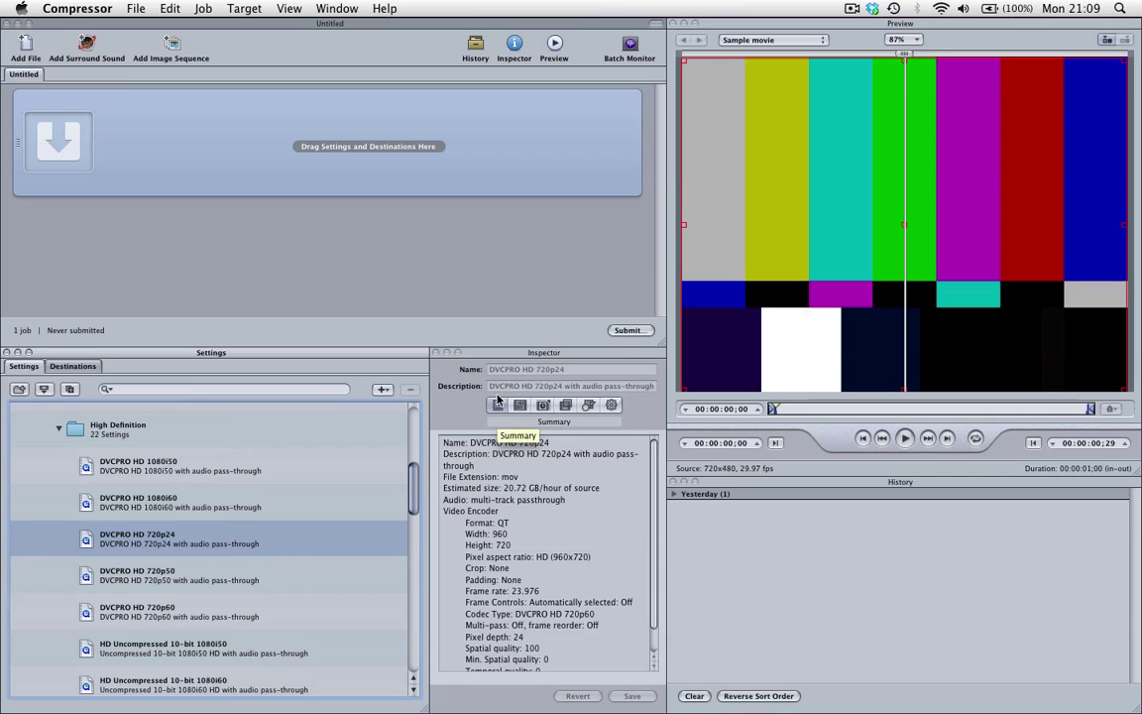
pyautogui.scroll(-2, 526, 509)
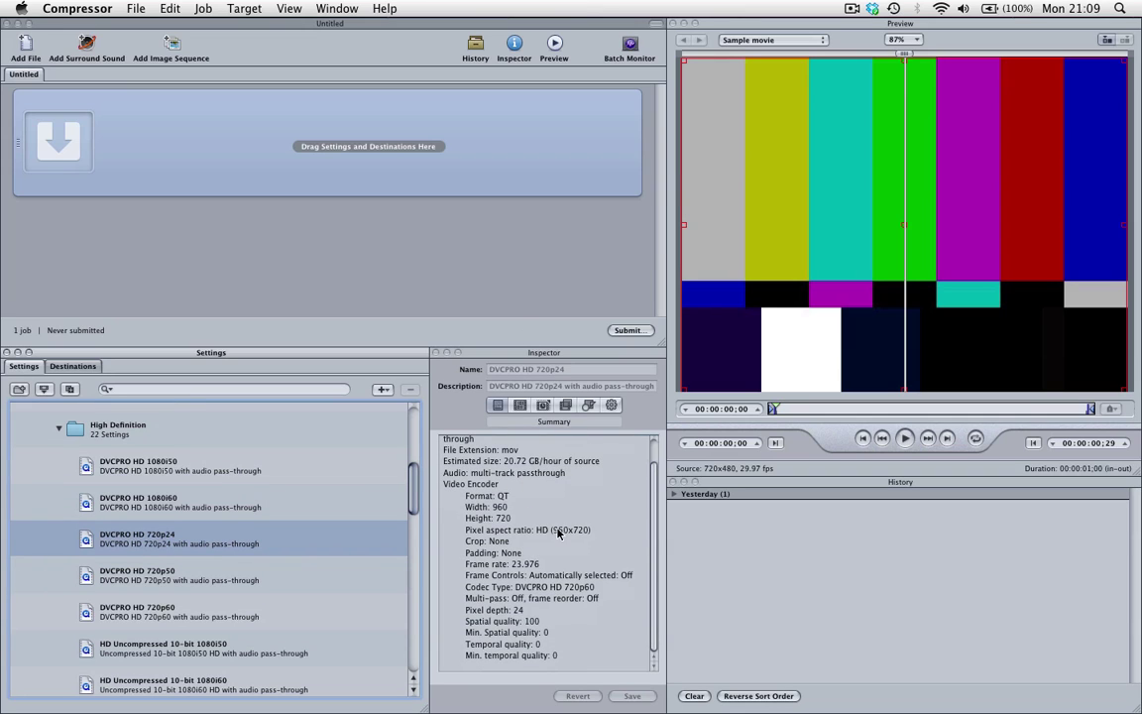
pyautogui.click(555, 533)
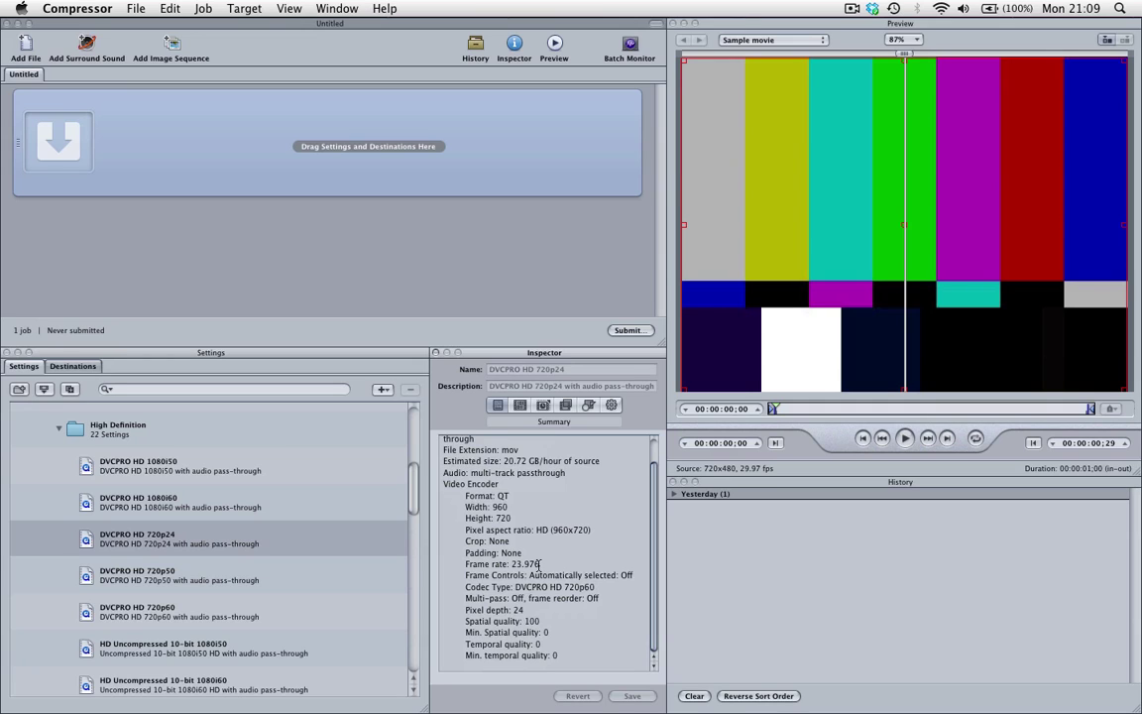
pyautogui.moveTo(539, 563); pyautogui.dragTo(525, 561)
pyautogui.scroll(2, 524, 558)
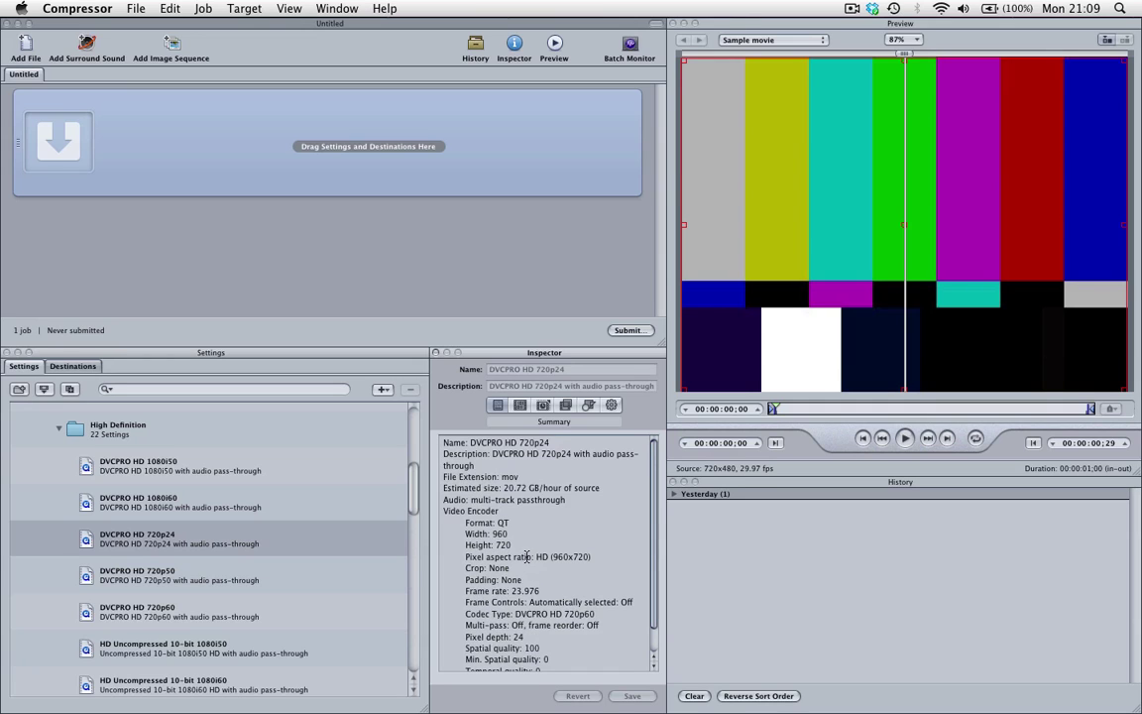
pyautogui.scroll(-2, 526, 558)
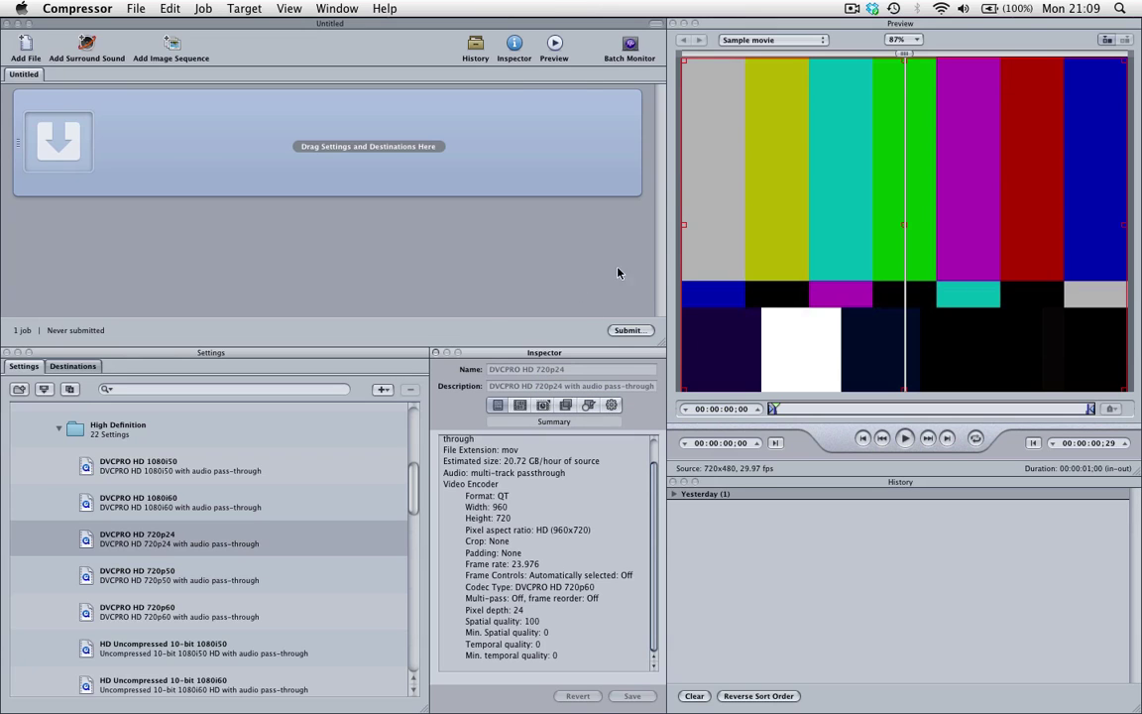
# Step: Start adding source files and browse the clips in the 550D folder
pyautogui.click(25, 45)
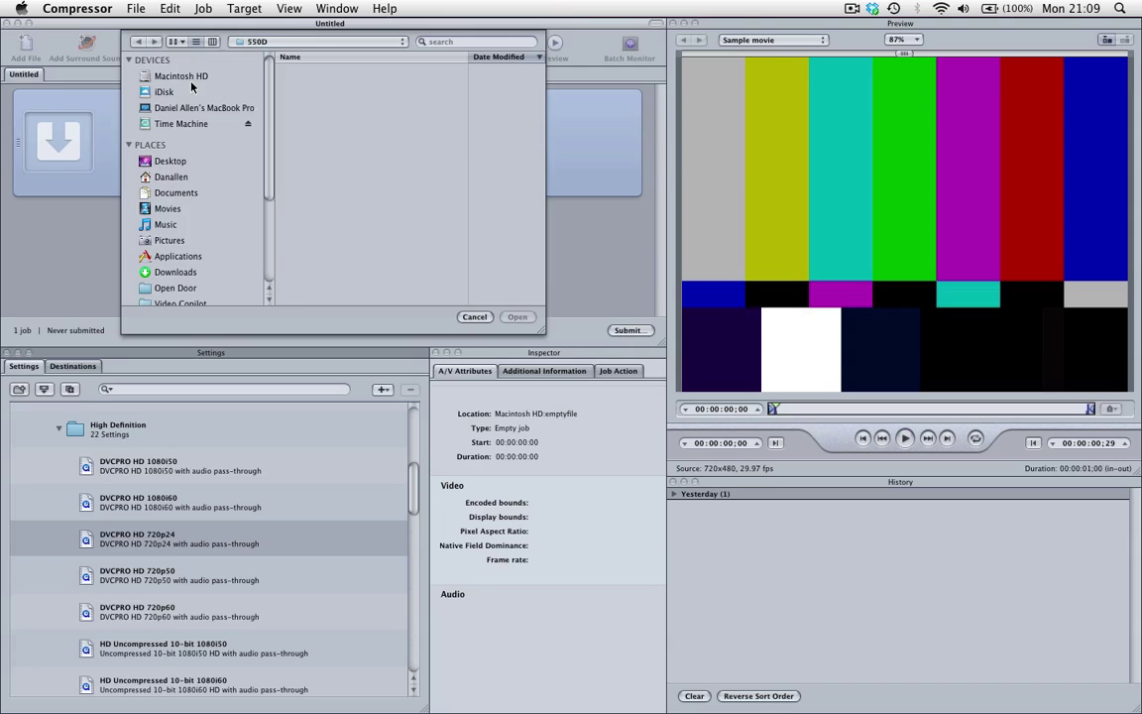
pyautogui.scroll(-10, 397, 99)
pyautogui.click(337, 162)
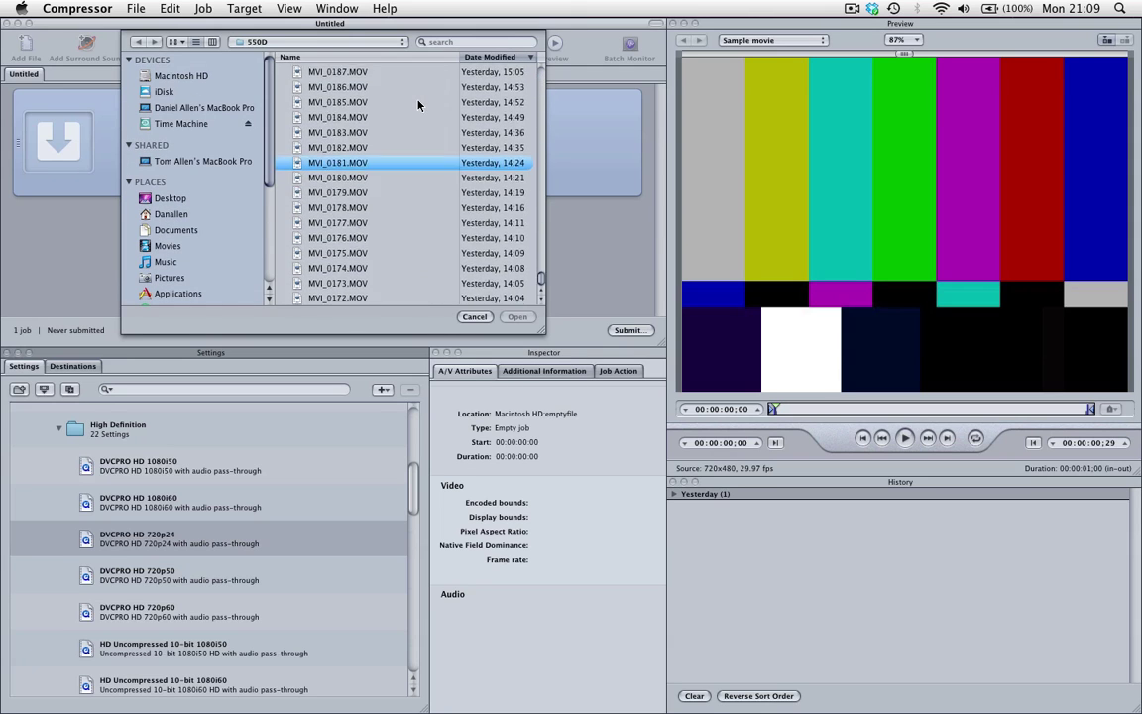
pyautogui.scroll(20, 418, 105)
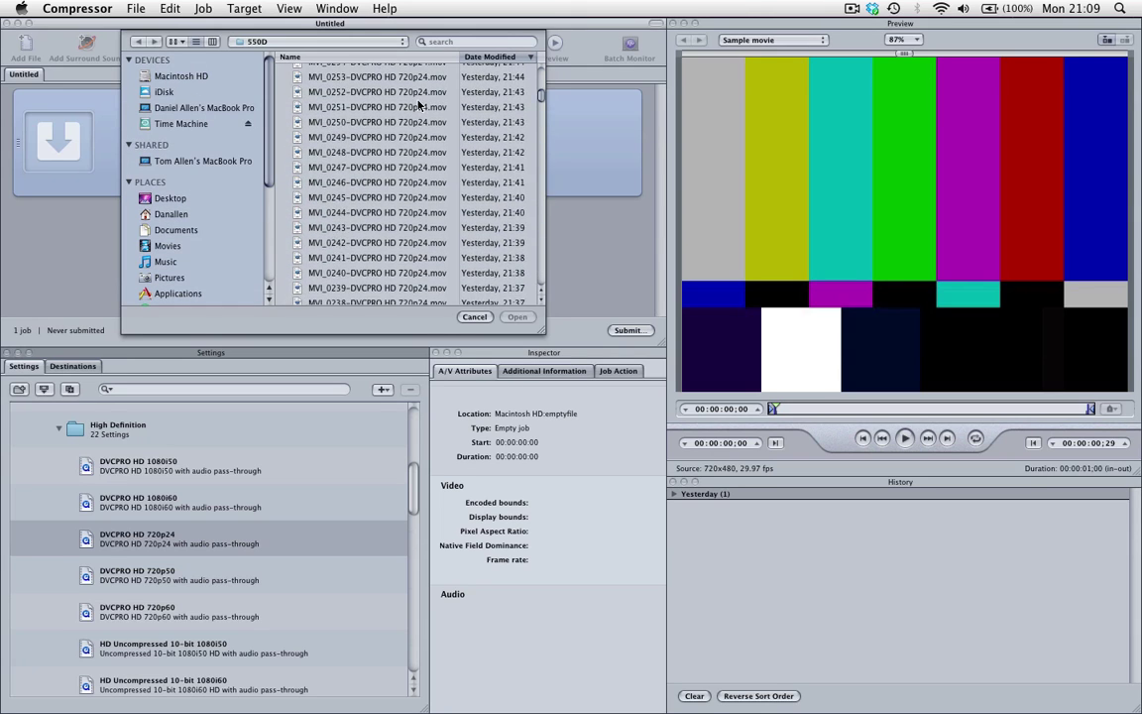
pyautogui.scroll(-10, 419, 105)
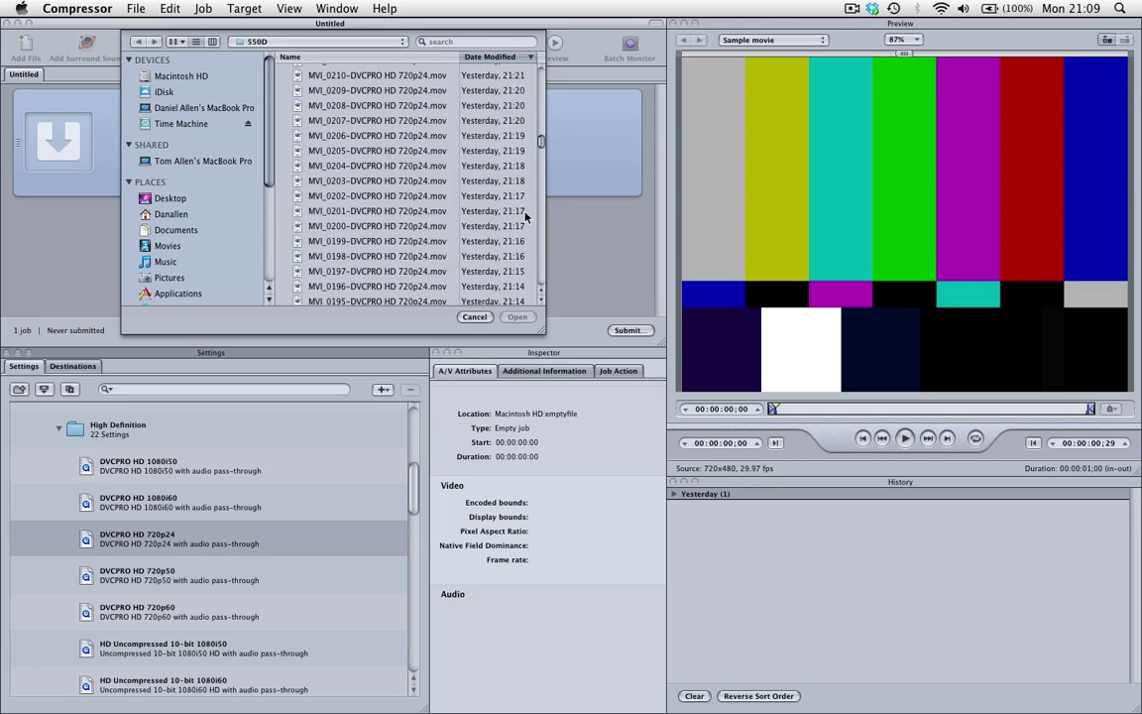
pyautogui.scroll(-8, 386, 210)
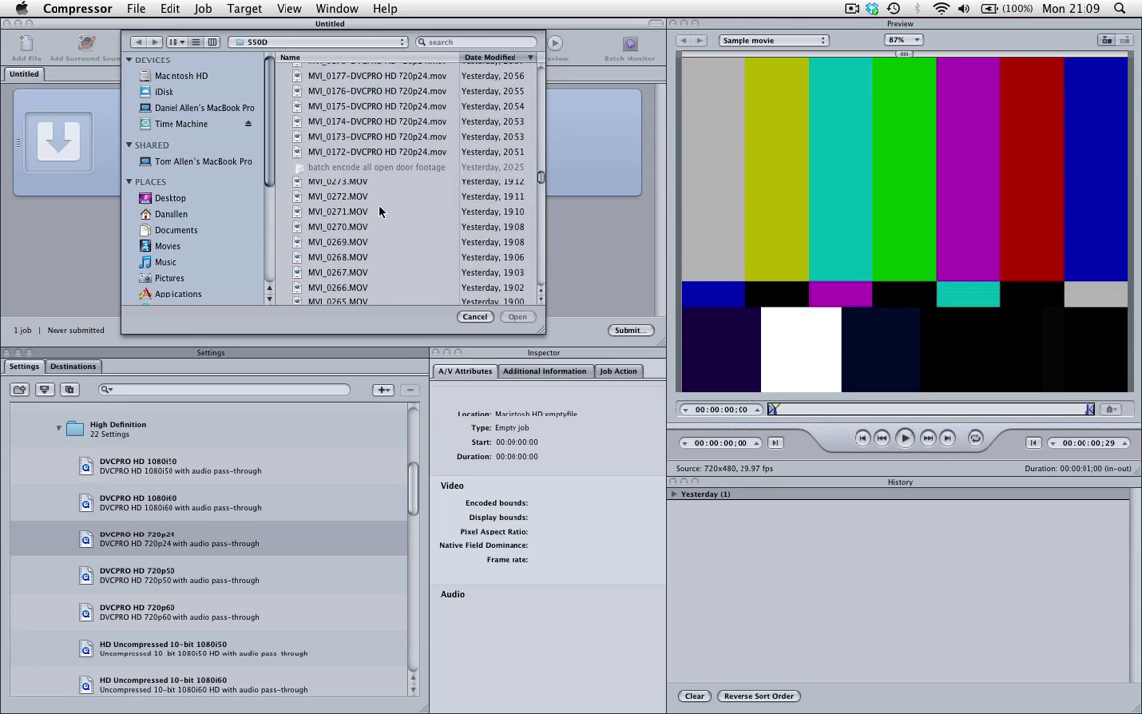
# Step: Select the range of clips from MVI_0273.MOV down to MVI_0262.MOV
pyautogui.click(342, 183)
pyautogui.scroll(-5, 349, 194)
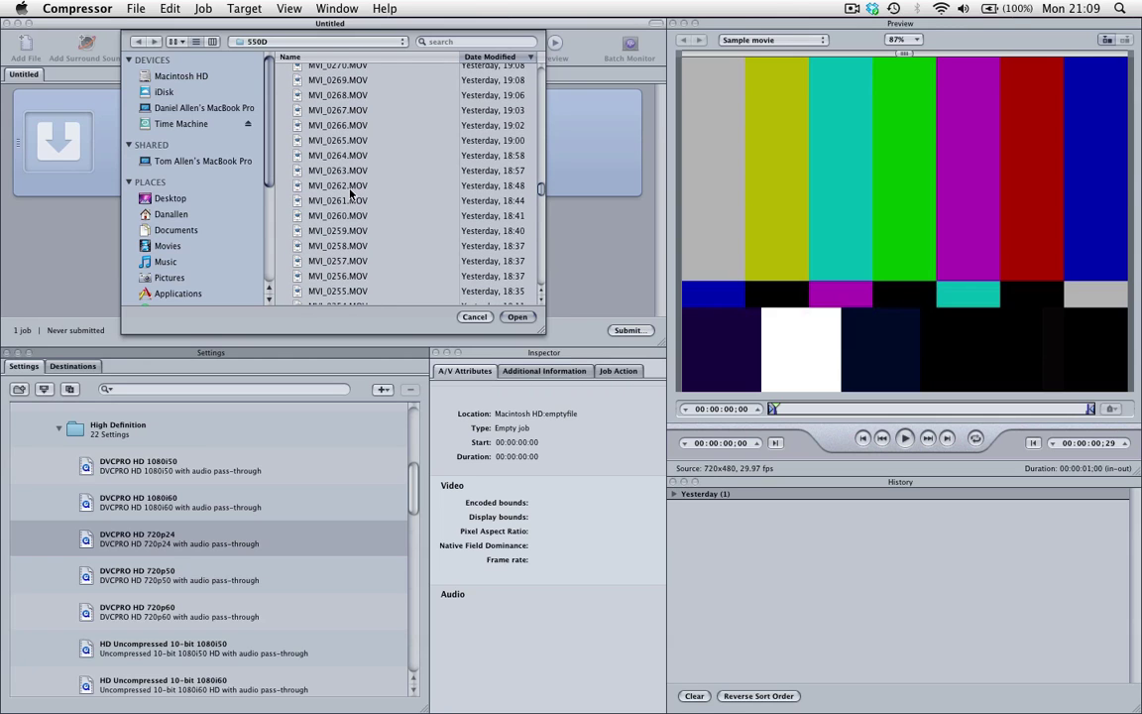
pyautogui.keyDown('shift'); pyautogui.click(377, 142); pyautogui.keyUp('shift')
pyautogui.scroll(-2, 446, 208)
pyautogui.scroll(10, 446, 209)
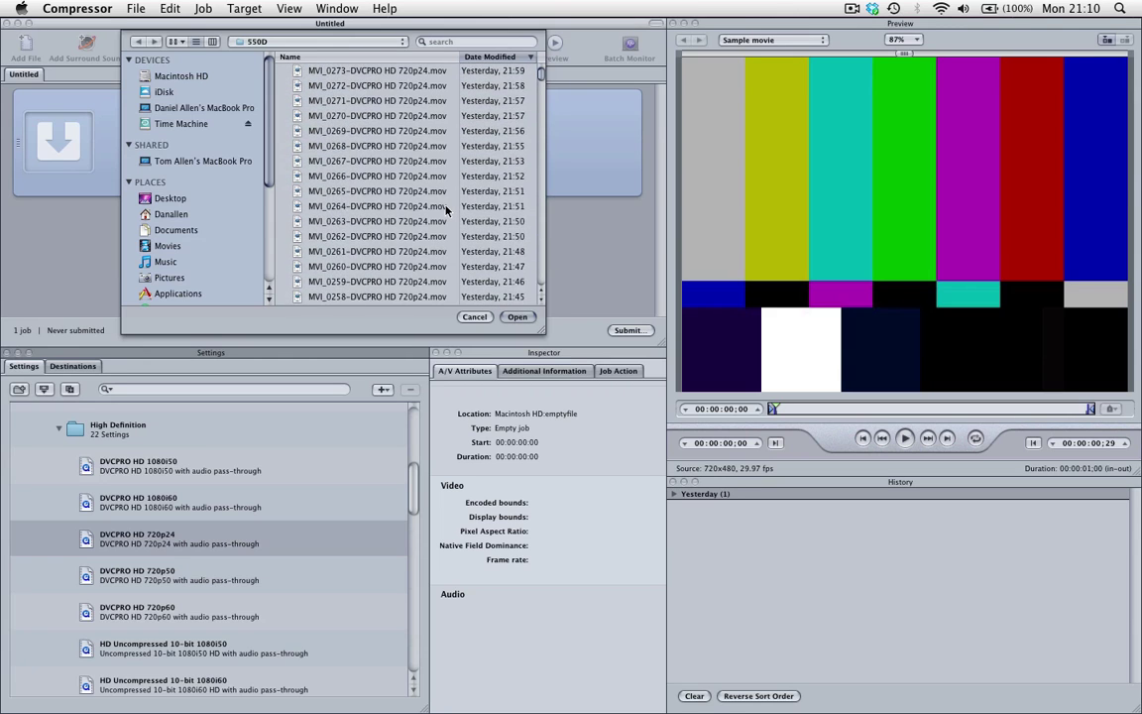
pyautogui.scroll(-5, 440, 209)
pyautogui.scroll(5, 439, 210)
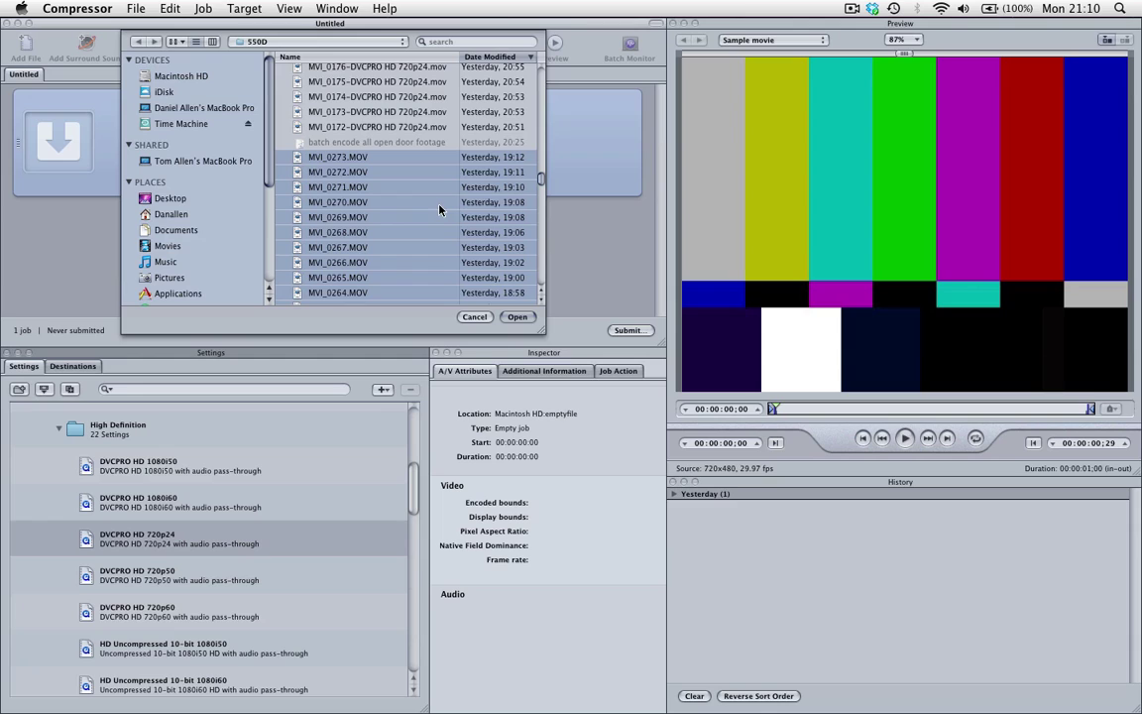
pyautogui.click(517, 318)
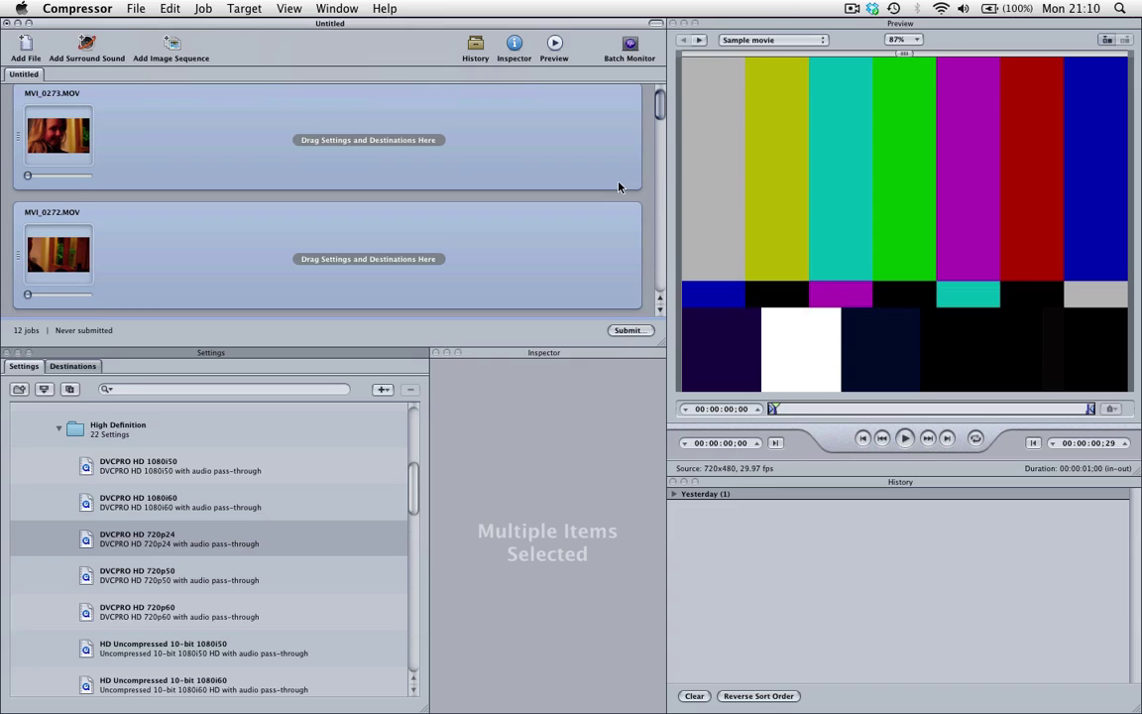
pyautogui.scroll(-15, 655, 101)
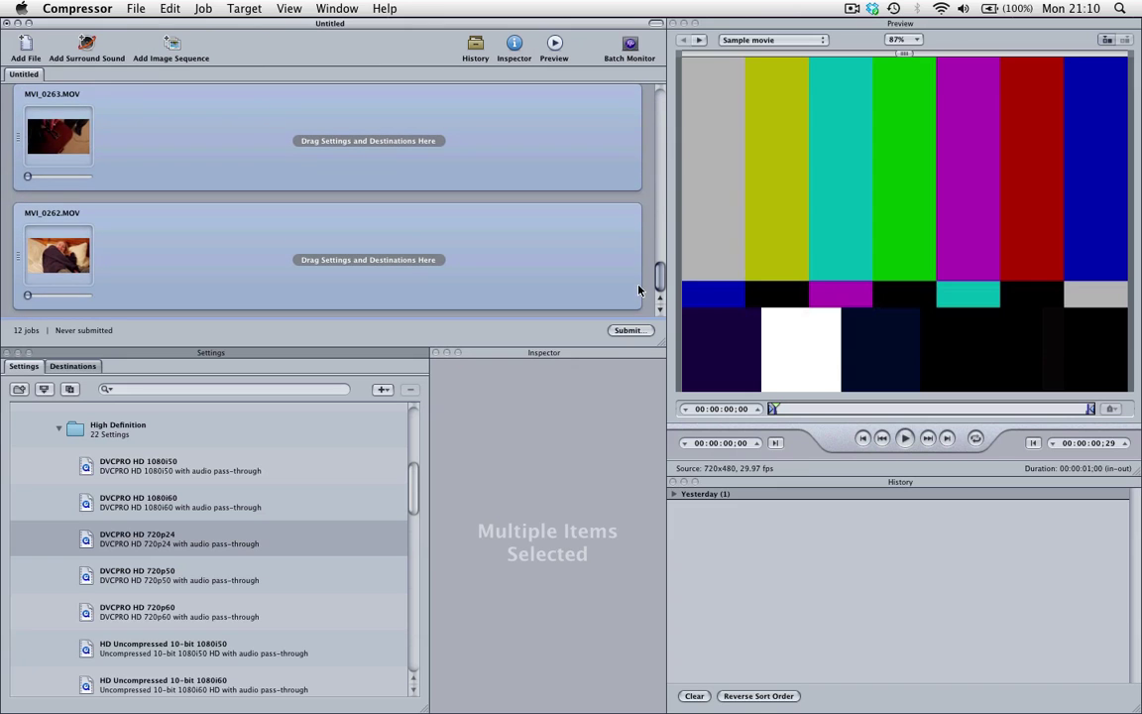
pyautogui.scroll(15, 645, 149)
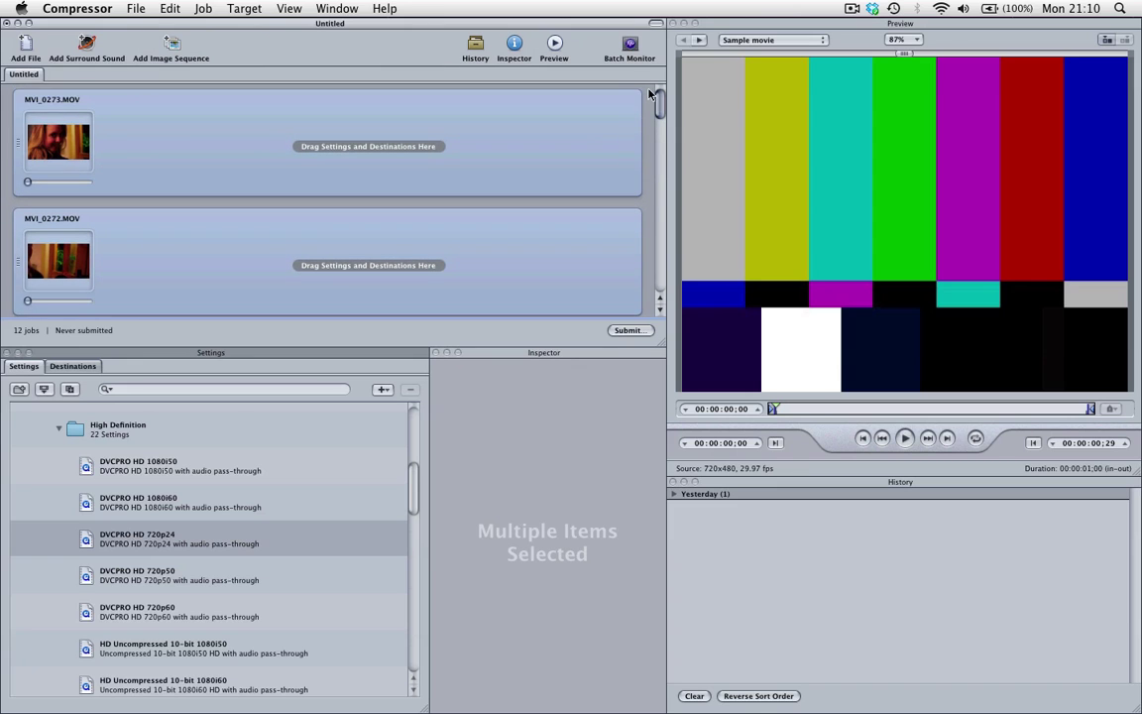
pyautogui.scroll(-5, 650, 173)
pyautogui.scroll(5, 651, 173)
pyautogui.scroll(-5, 649, 103)
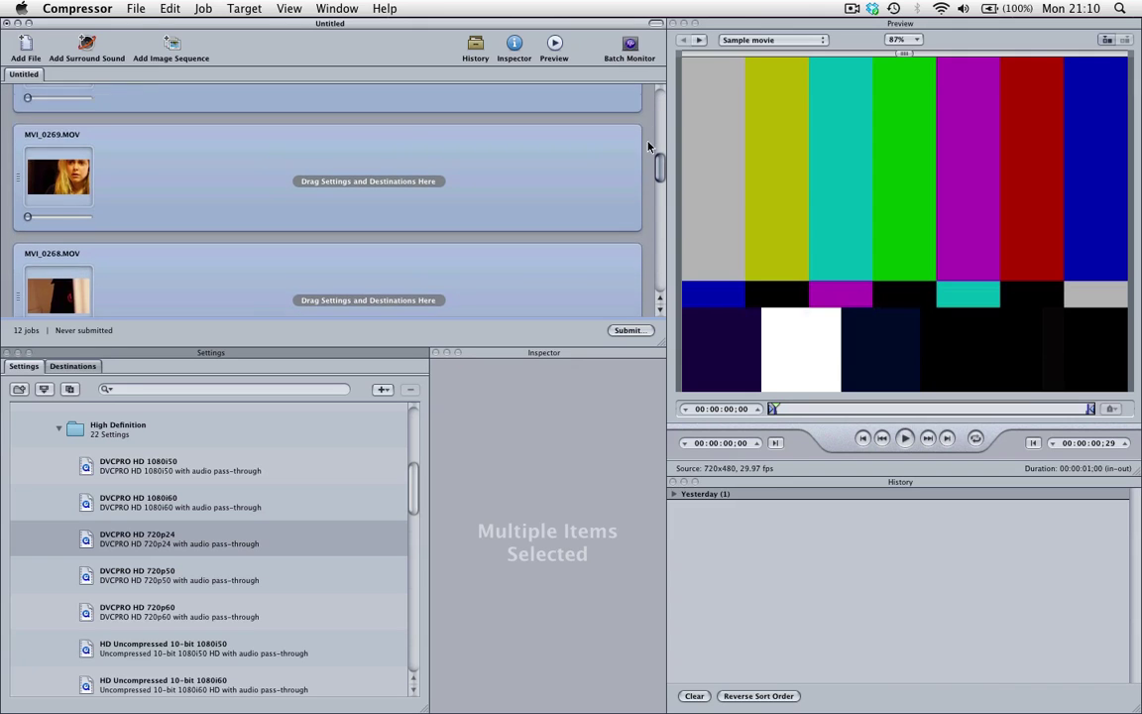
pyautogui.scroll(5, 654, 122)
pyautogui.scroll(-2, 657, 148)
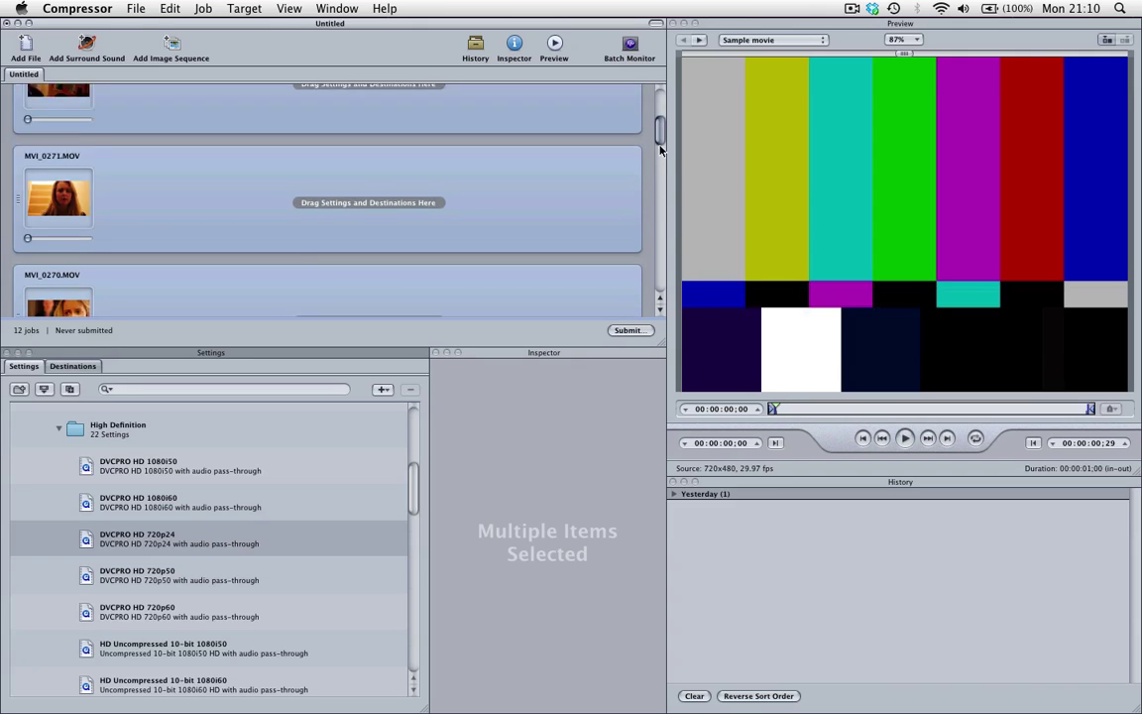
pyautogui.scroll(2, 657, 119)
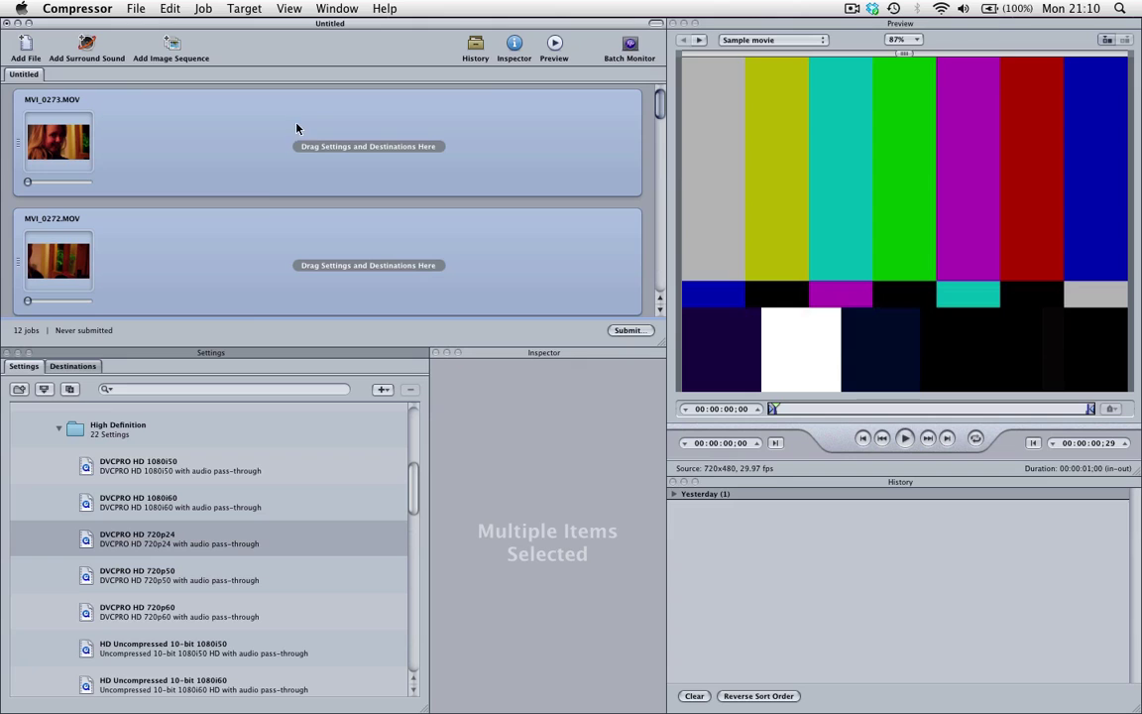
pyautogui.scroll(-15, 530, 167)
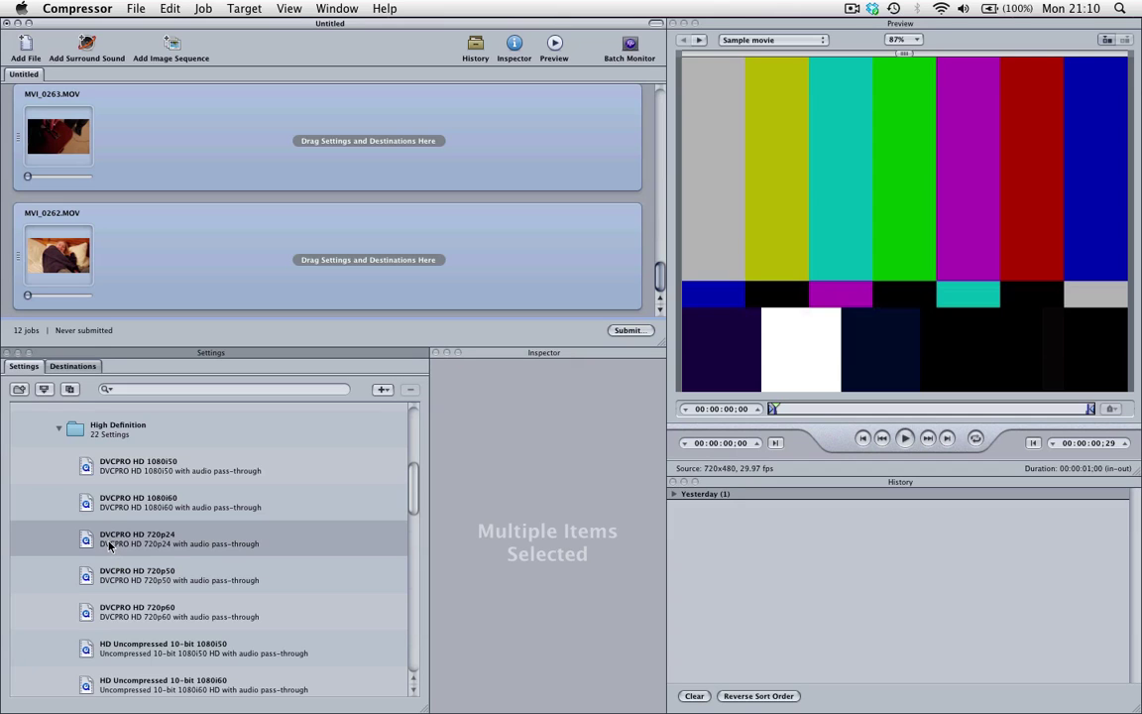
# Step: Apply DVCPRO HD 720p24 to the selected jobs, then check the MVI_0273 and MVI_0272 jobs
pyautogui.moveTo(119, 540); pyautogui.dragTo(528, 243)
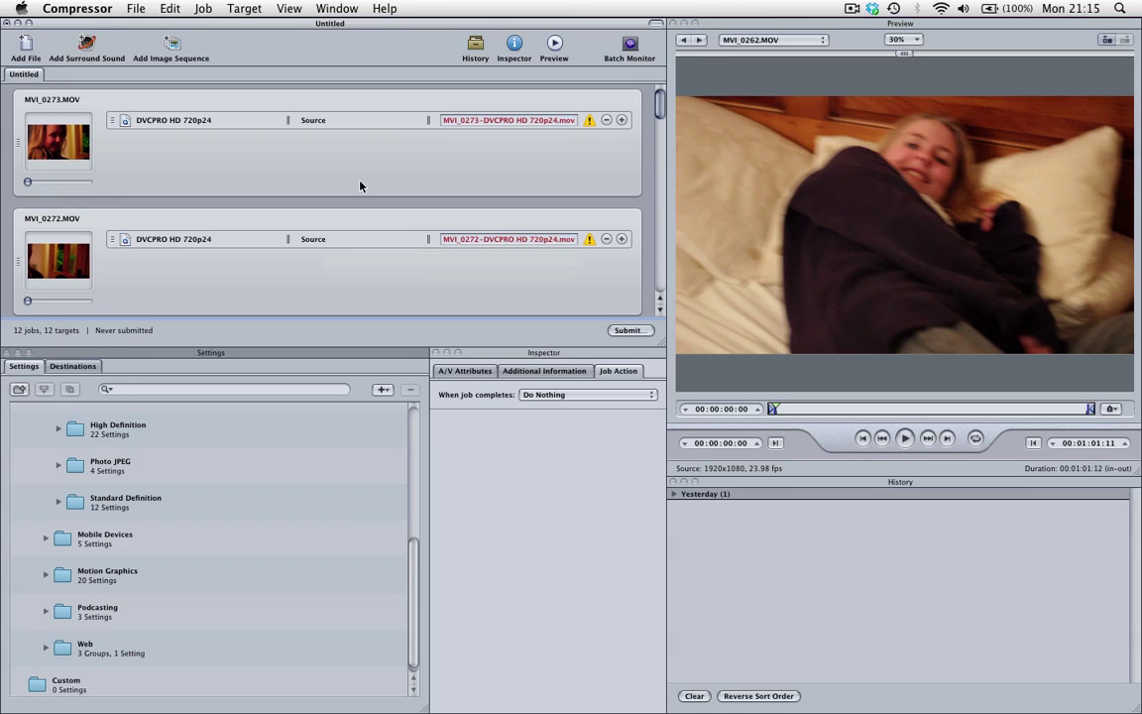
pyautogui.click(508, 143)
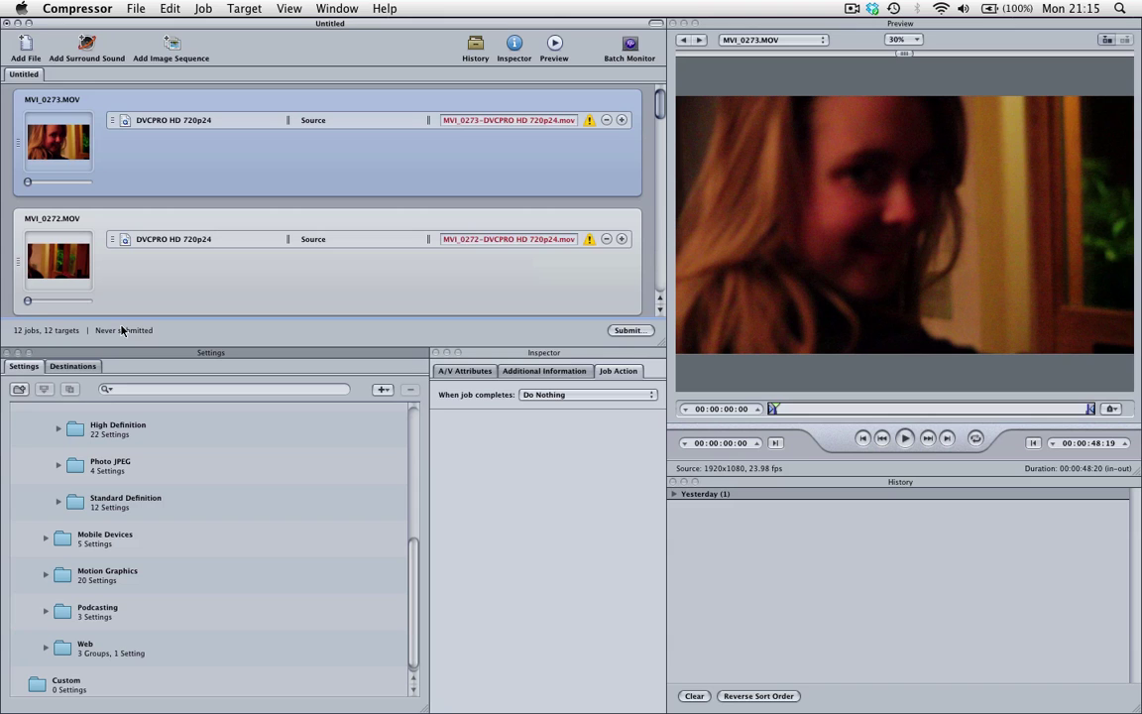
pyautogui.press('Down')
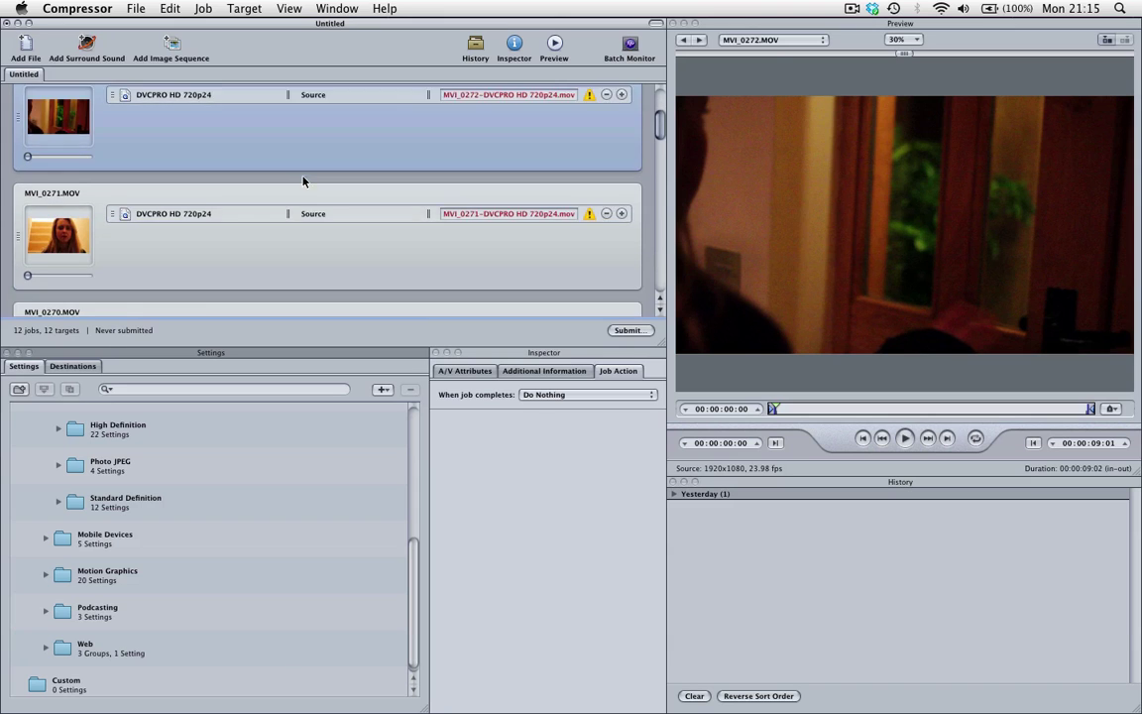
pyautogui.scroll(-8, 304, 182)
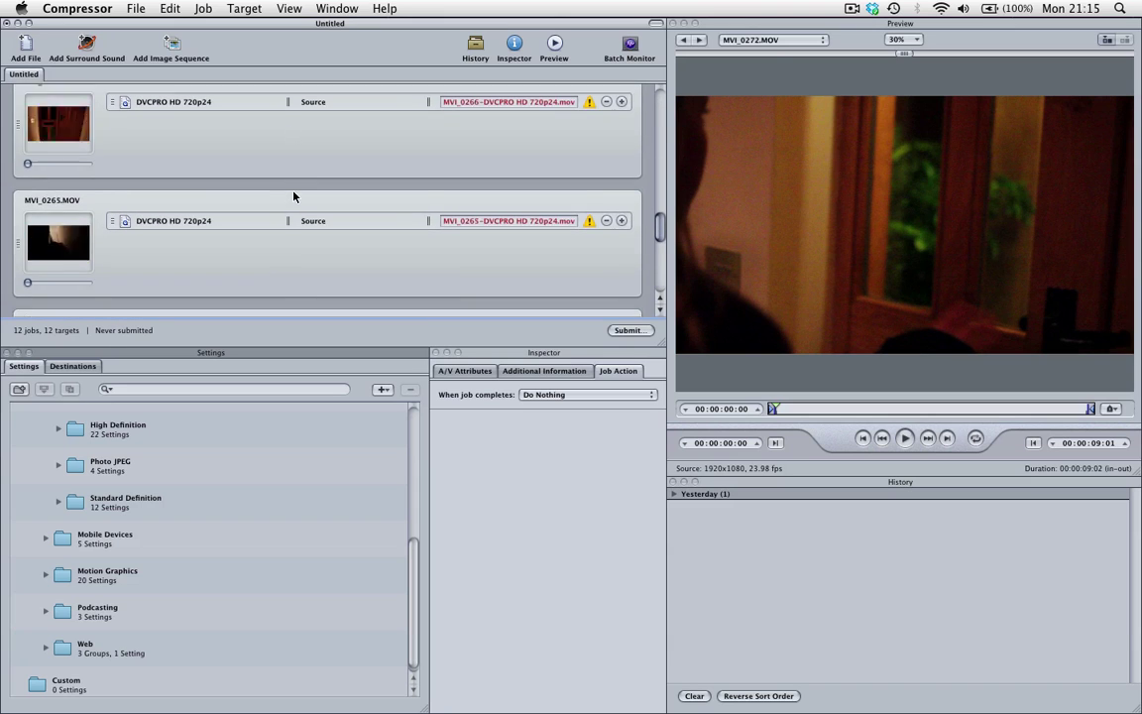
pyautogui.scroll(8, 297, 192)
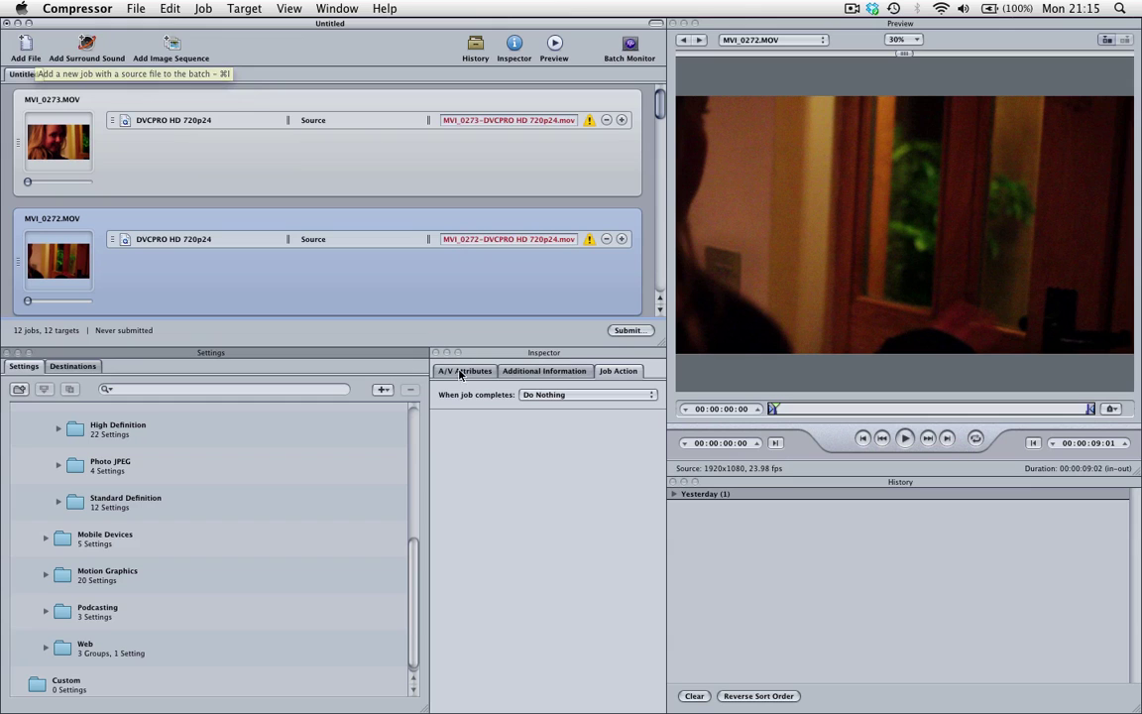
pyautogui.scroll(-1, 144, 505)
pyautogui.scroll(10, 144, 504)
pyautogui.scroll(-10, 145, 502)
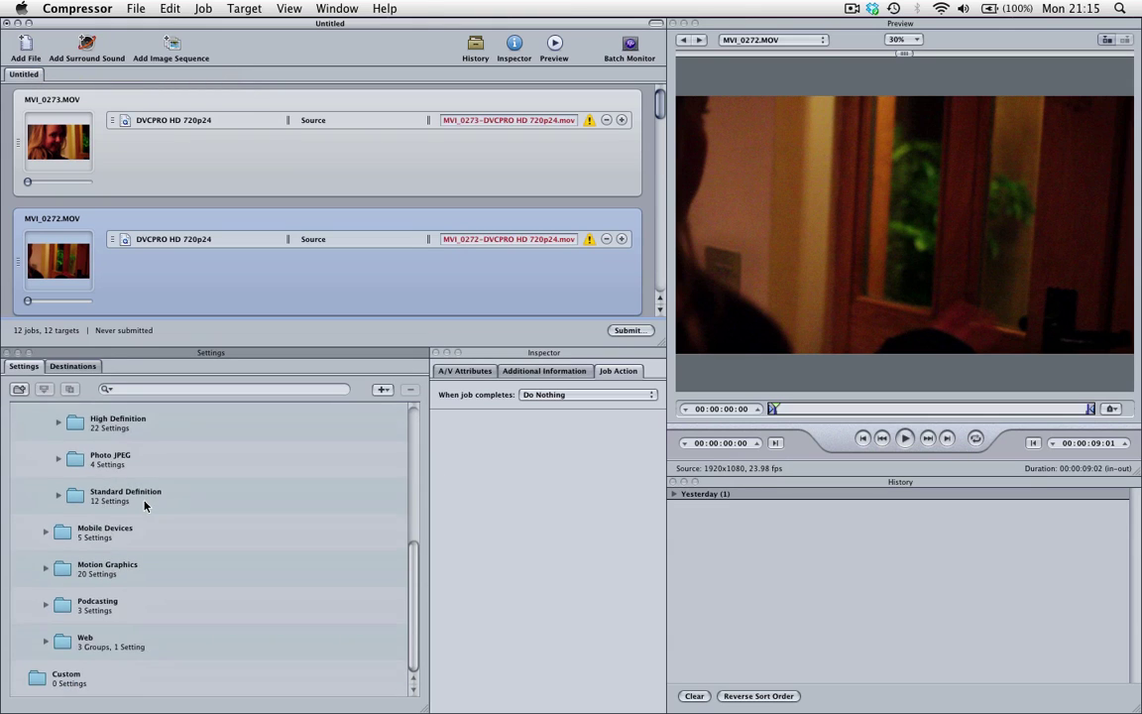
pyautogui.scroll(10, 146, 502)
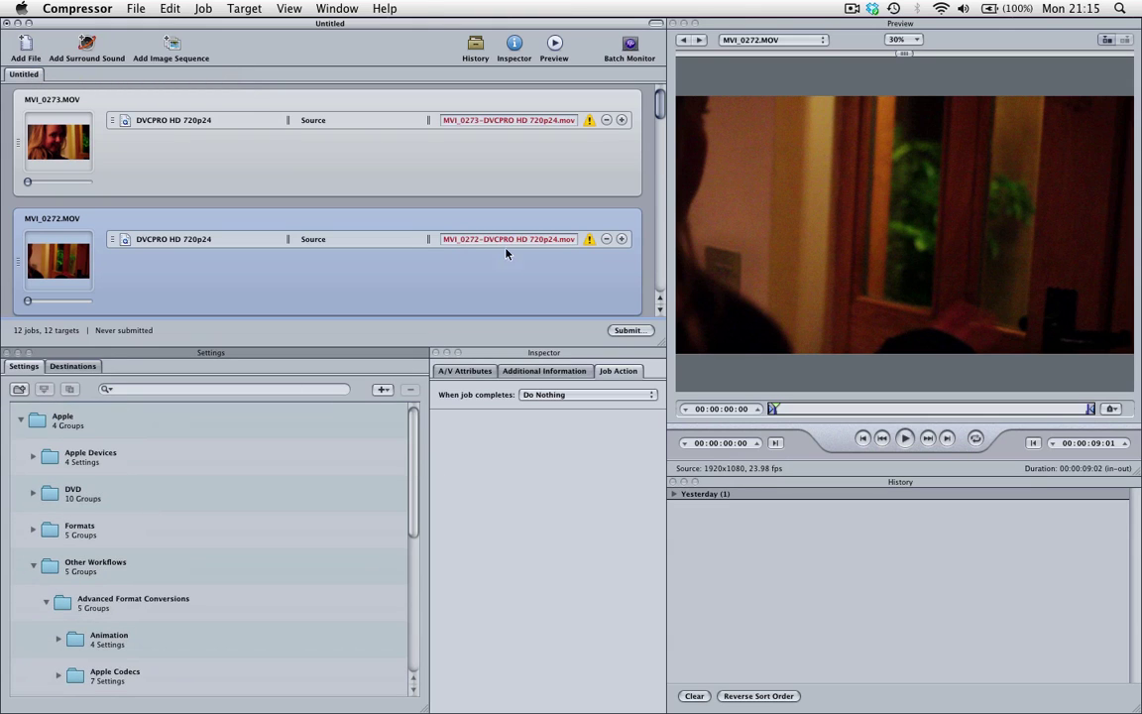
pyautogui.click(628, 333)
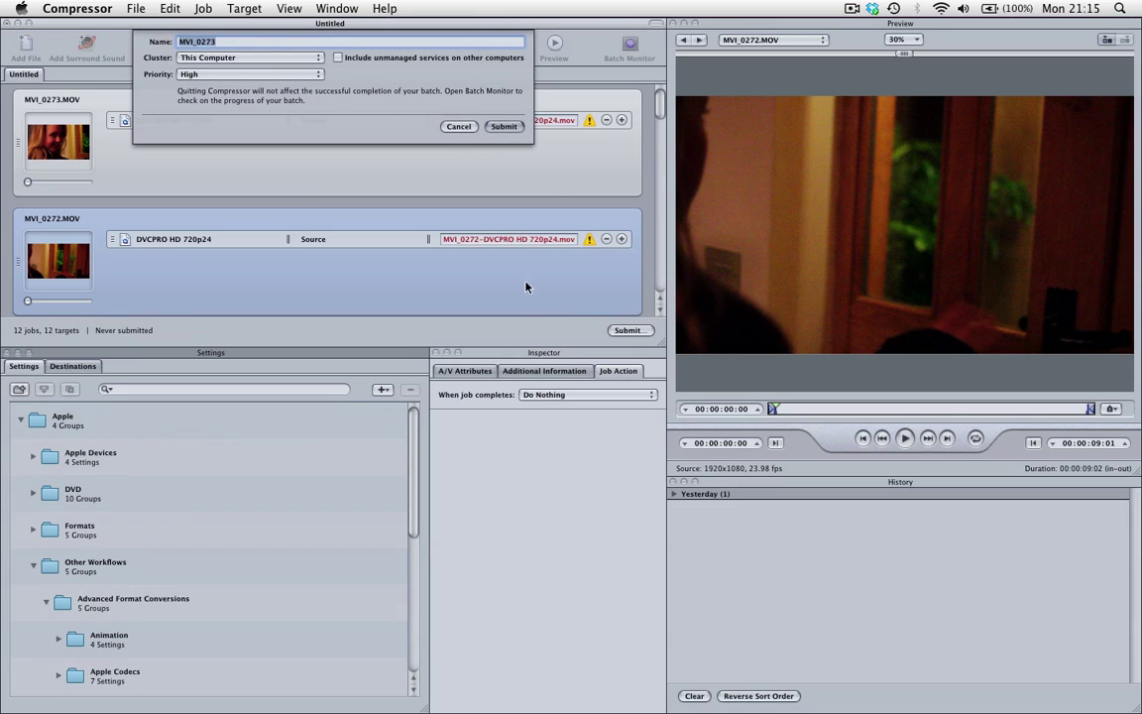
pyautogui.click(458, 127)
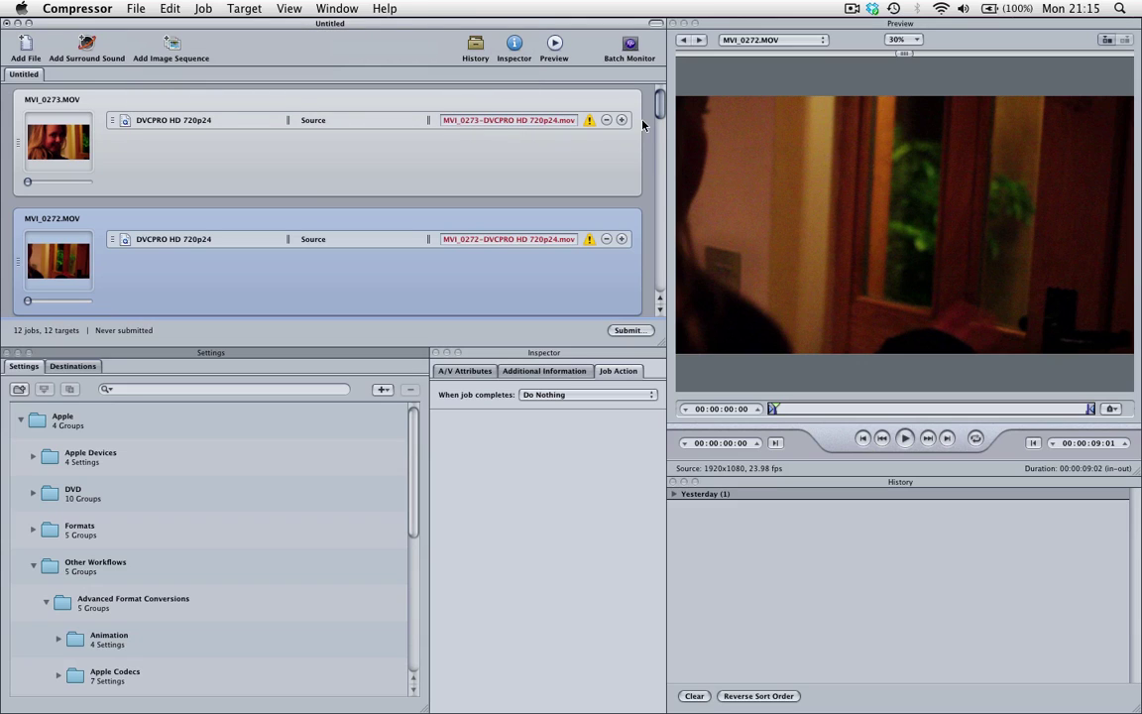
pyautogui.click(377, 154)
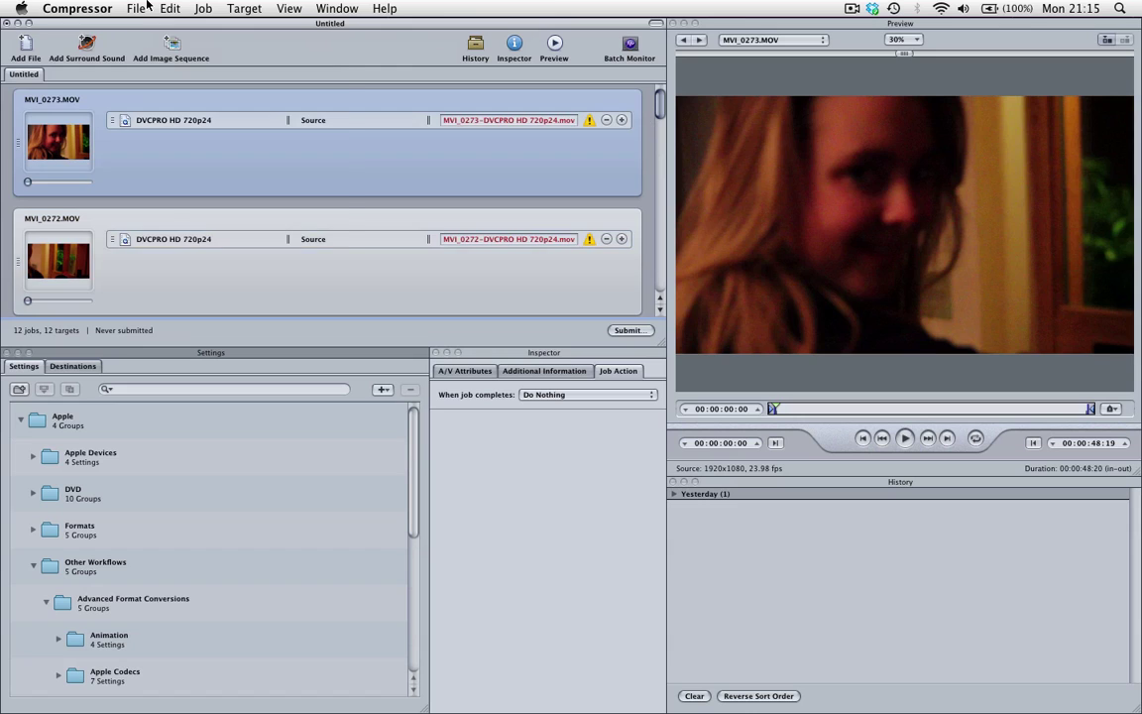
pyautogui.click(136, 7)
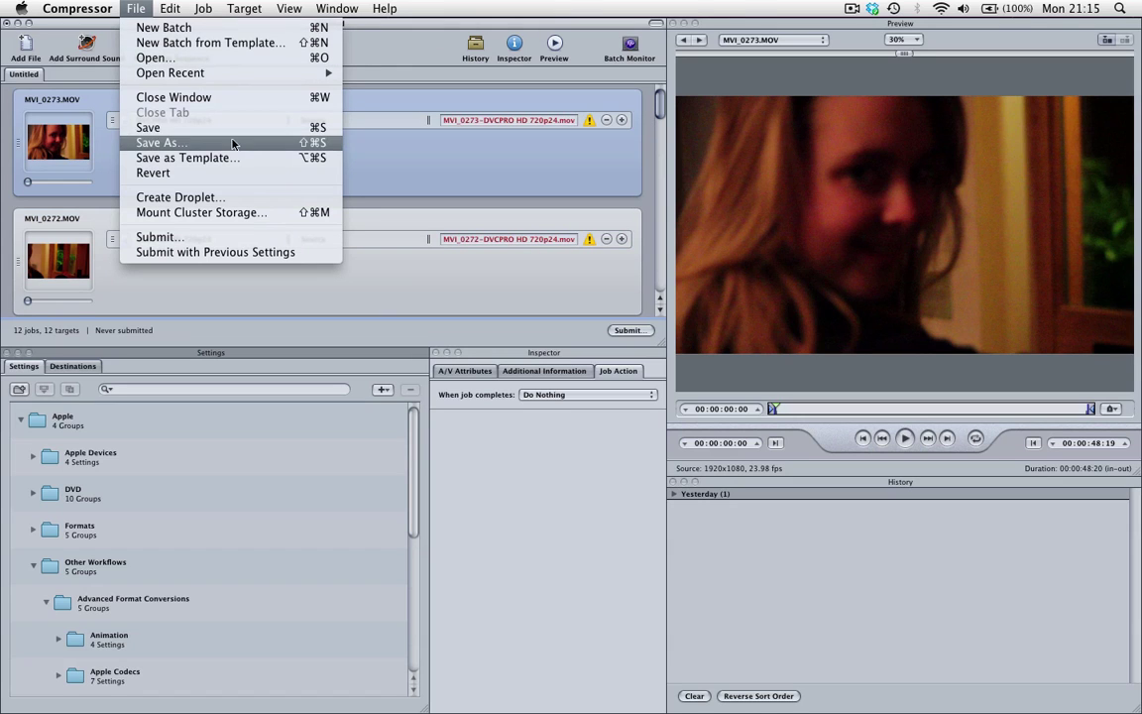
pyautogui.click(659, 109)
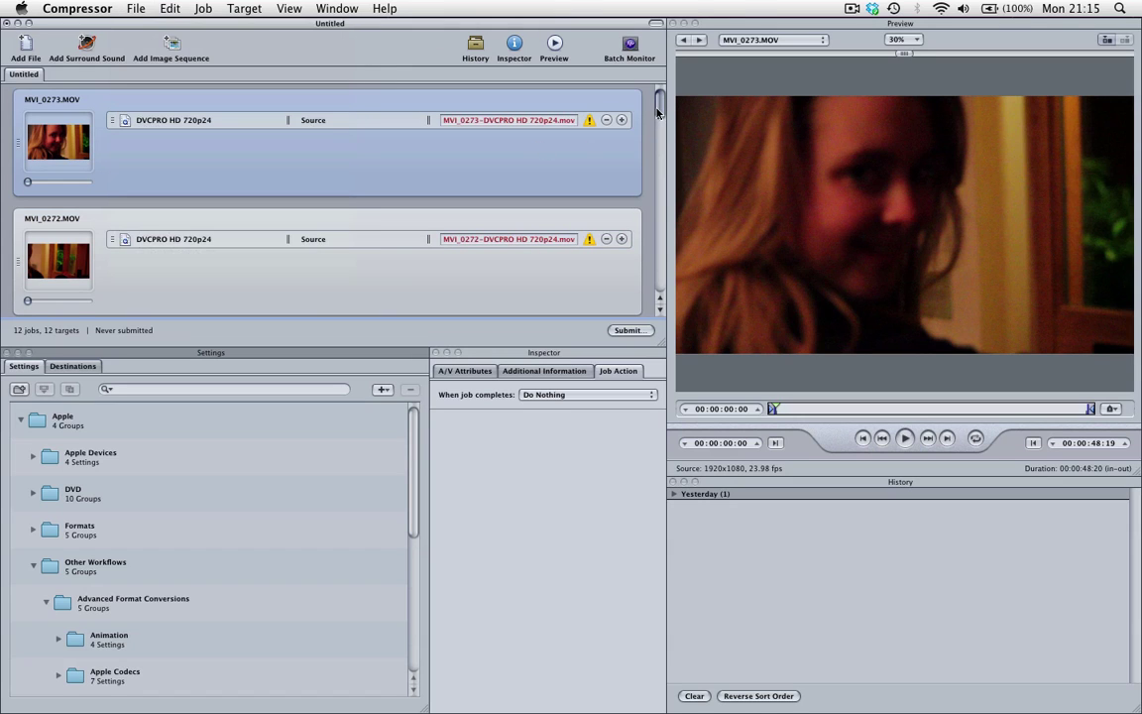
pyautogui.scroll(-10, 612, 165)
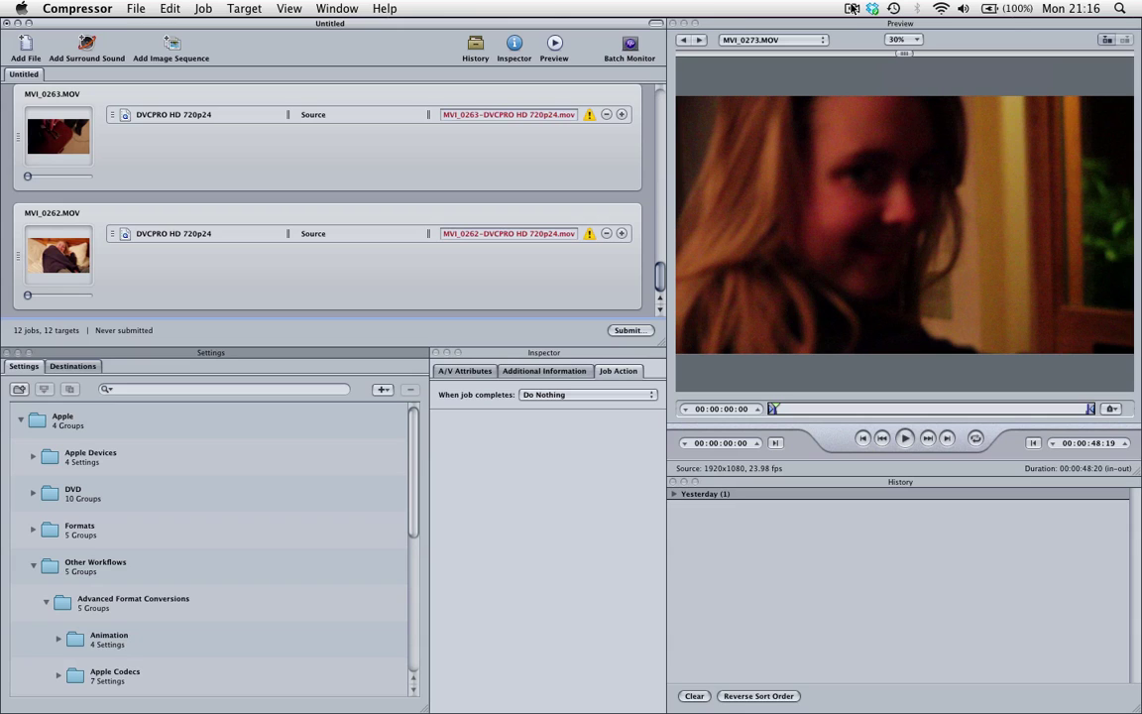
pyautogui.scroll(15, 164, 215)
pyautogui.click(150, 178)
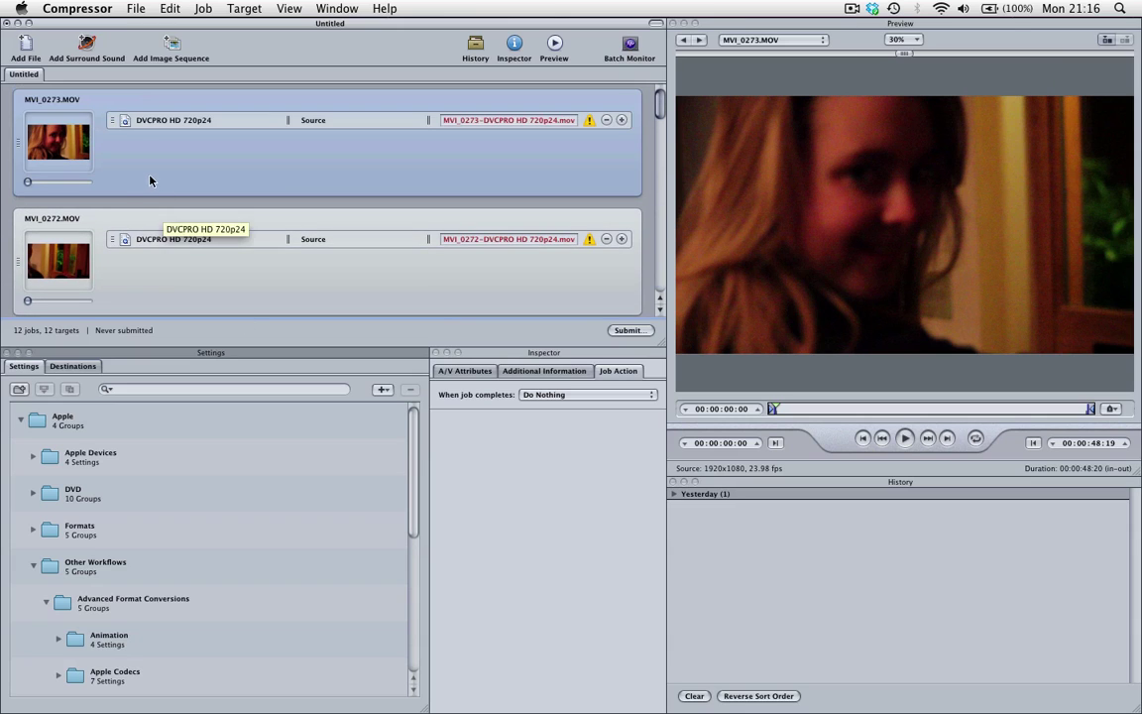
pyautogui.click(166, 286)
pyautogui.scroll(-15, 167, 287)
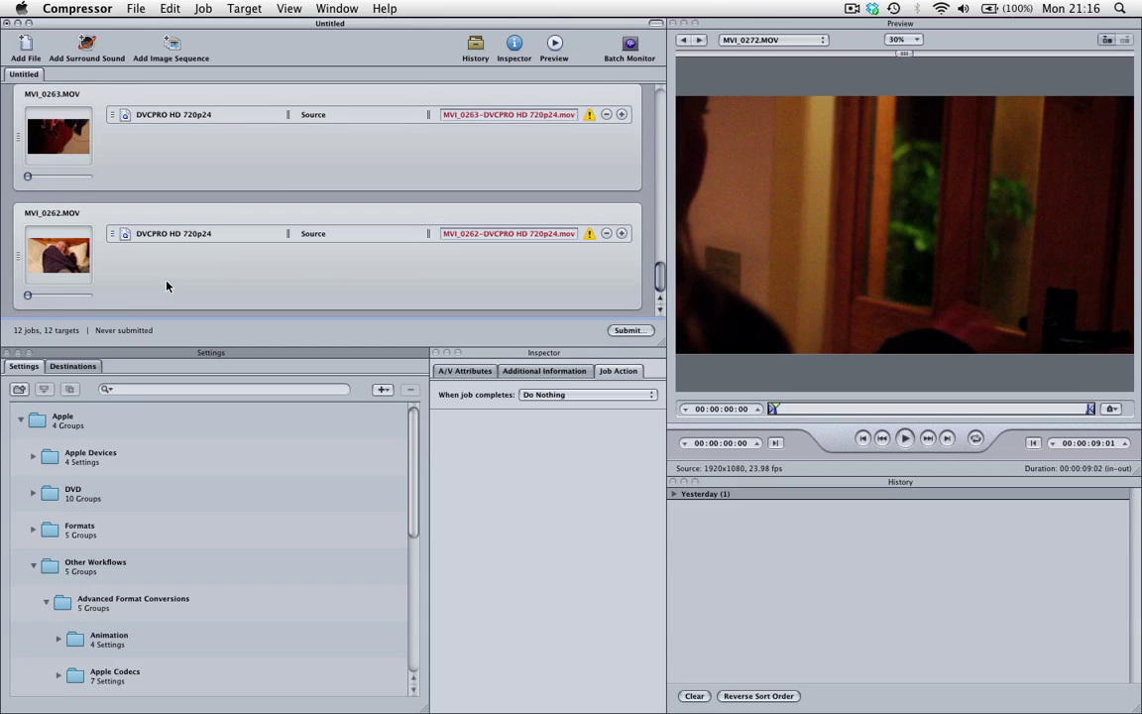